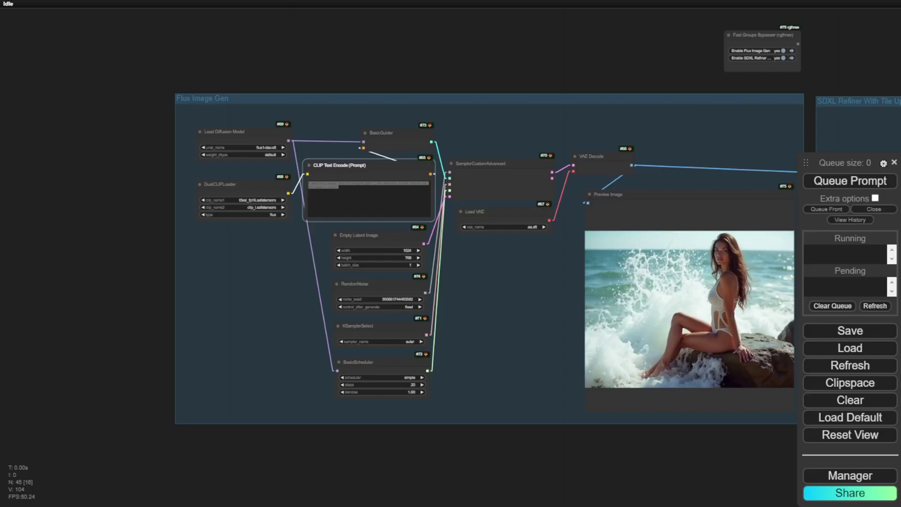
Examine the Flux Image Gen group's nodes and the refined preview images in the SDXL Refiner group.
scroll(272, 87, up, 7)
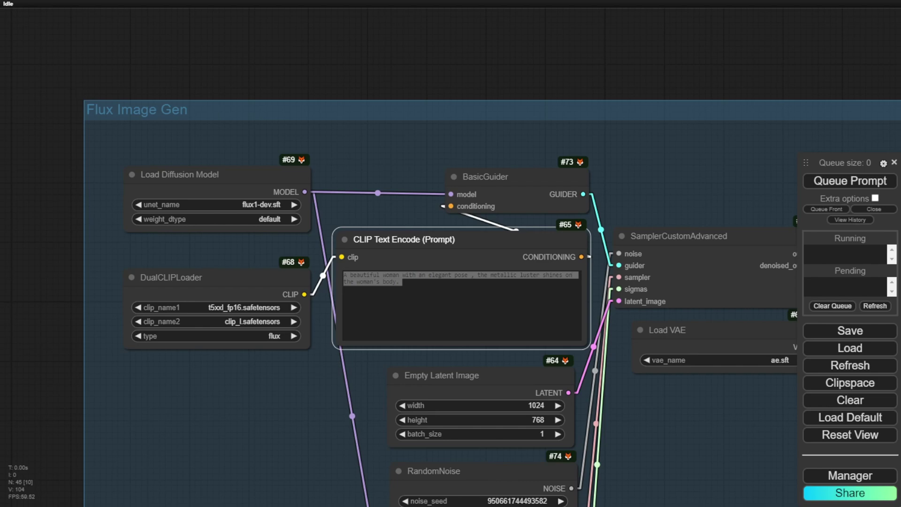
scroll(305, 138, down, 4)
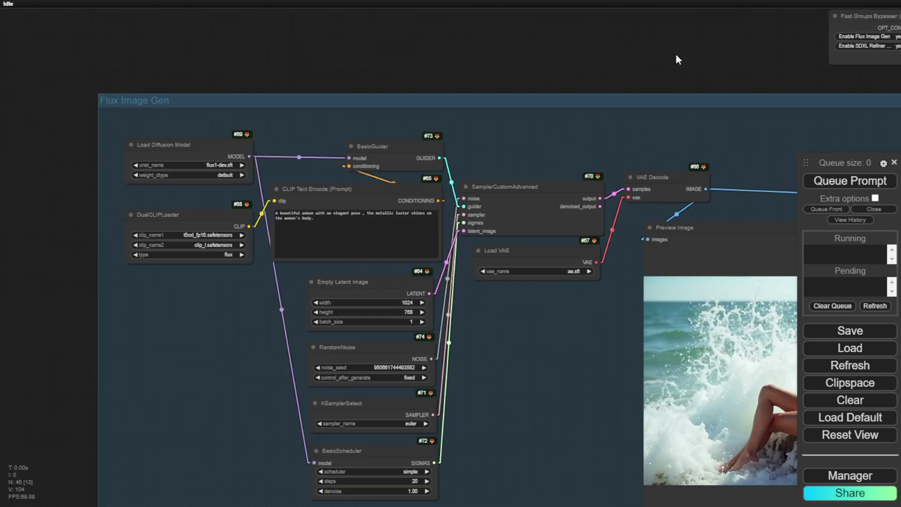
drag(677, 55, 440, 45)
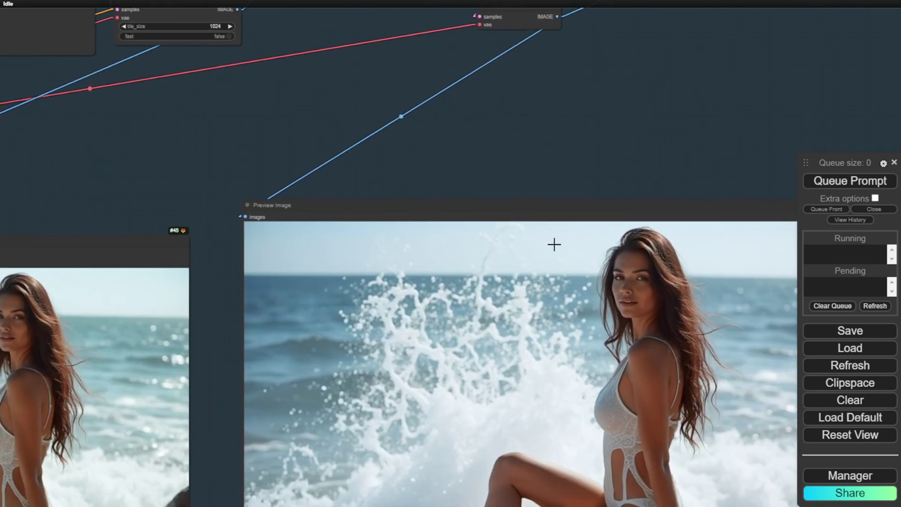
drag(591, 177, 566, 103)
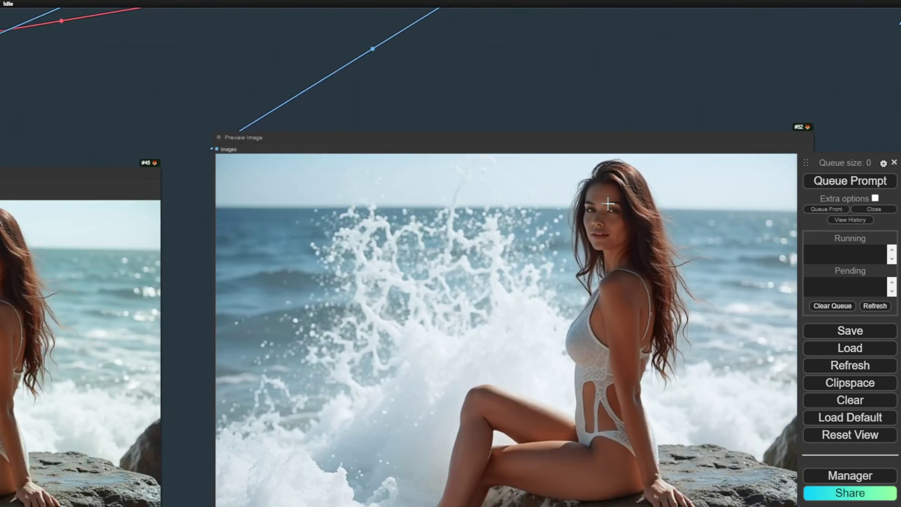
scroll(680, 98, down, 5)
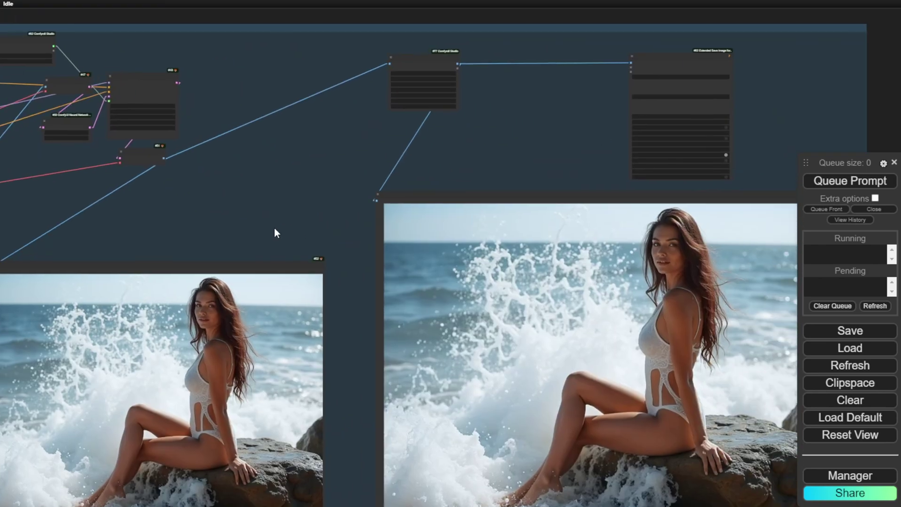
Widen the CR Upscale Image node until its full upscale model name fits, and inspect the Save Image Extended settings.
scroll(396, 136, up, 4)
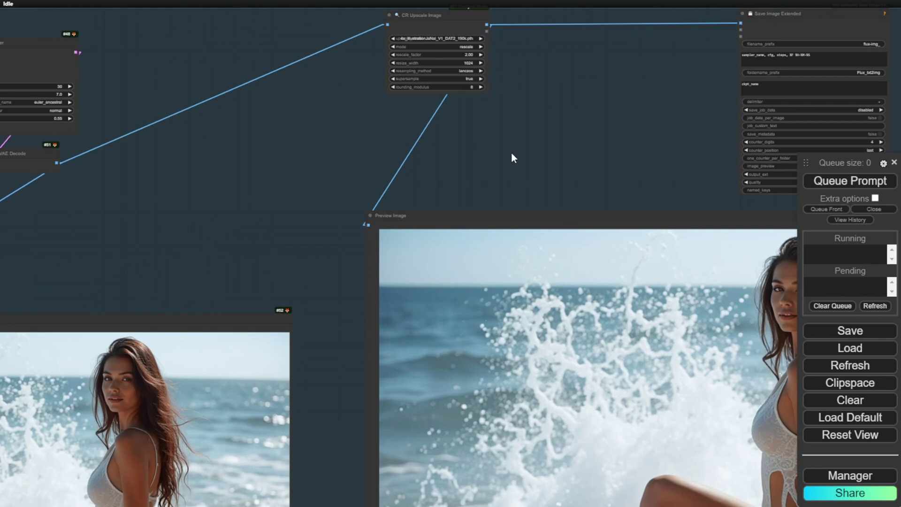
drag(485, 88, 529, 90)
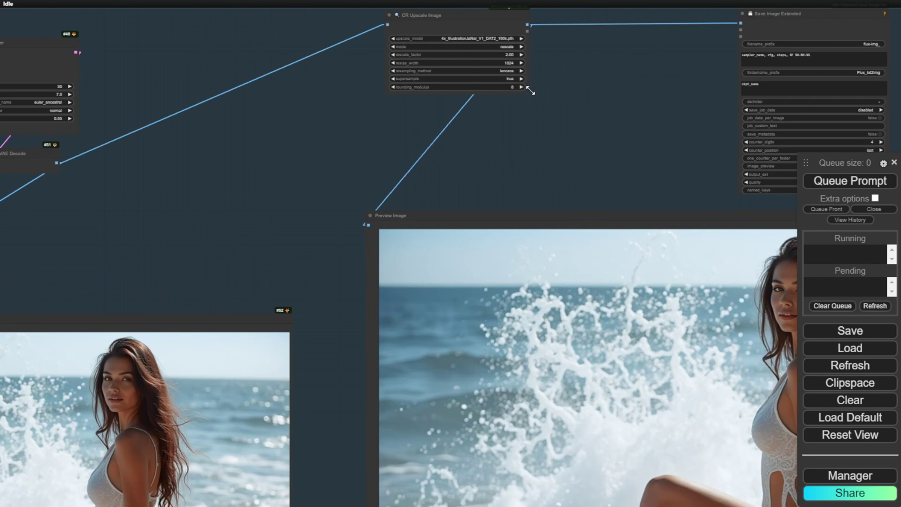
drag(563, 128, 547, 237)
scroll(539, 235, up, 3)
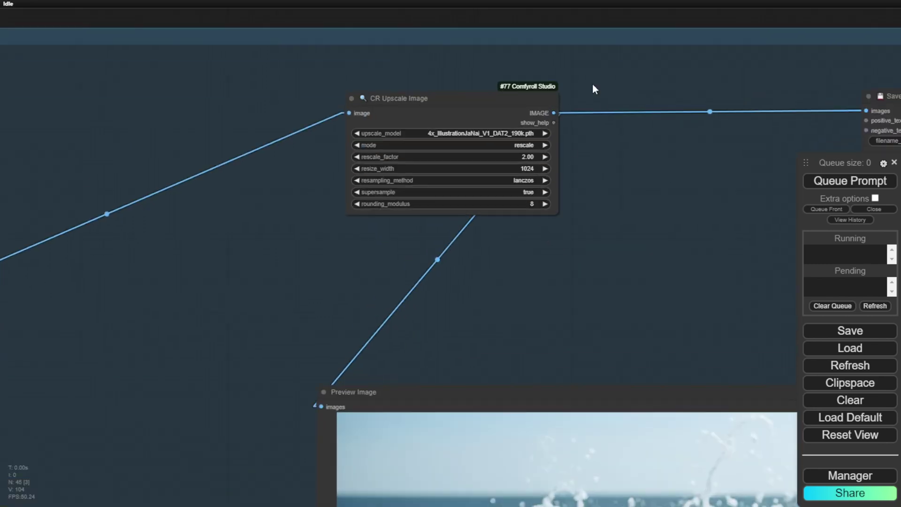
drag(665, 281, 390, 253)
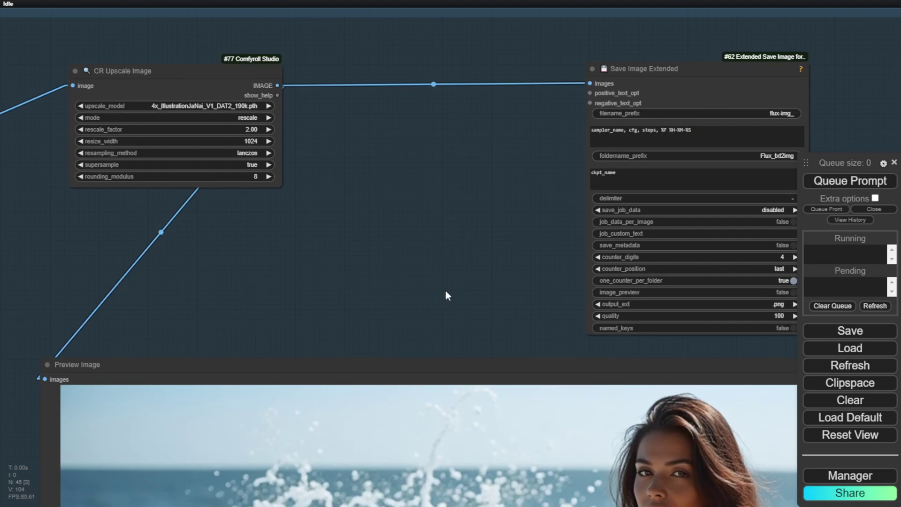
Examine the Flux preview image and the Load Checkpoint node's model selection in the SDXL Refiner group.
scroll(446, 291, down, 8)
scroll(440, 301, up, 10)
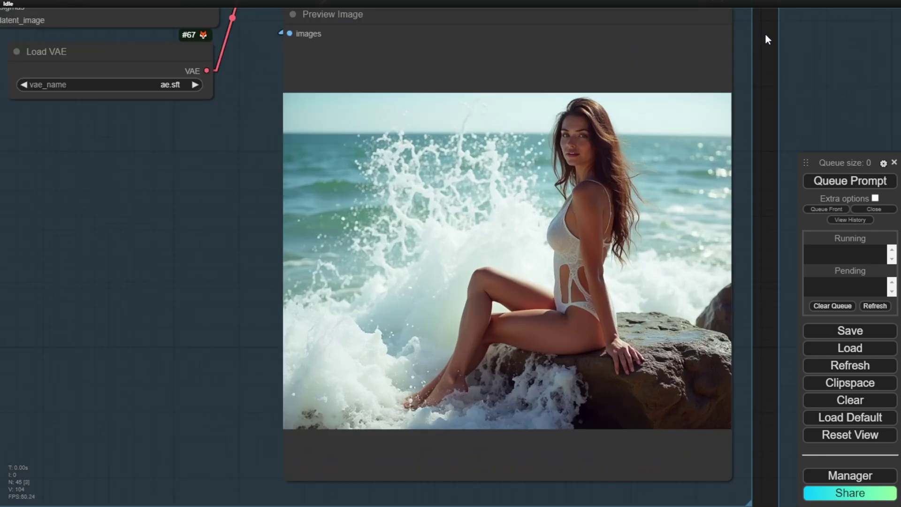
drag(765, 39, 770, 58)
scroll(680, 155, up, 5)
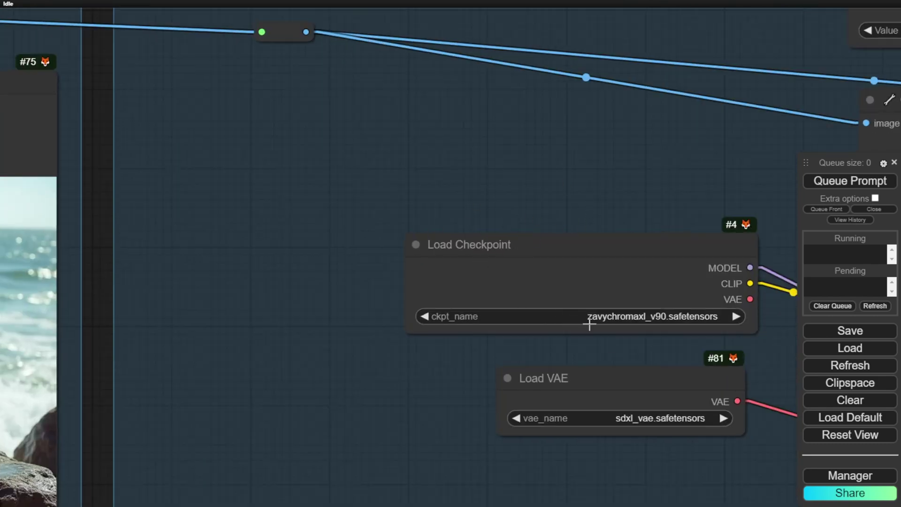
click(674, 316)
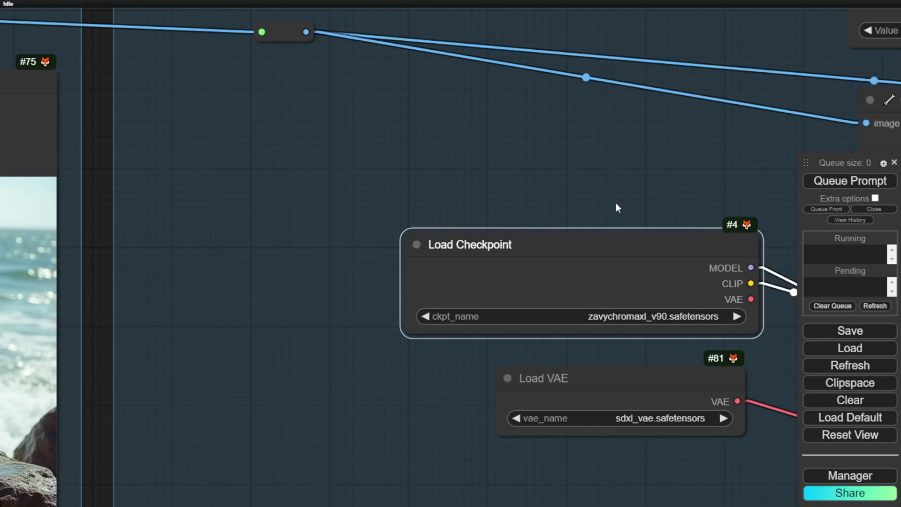
click(637, 180)
Shift the Empty Latent Image node slightly to the left in the Flux Image Gen group, keeping it between the prompt and RandomNoise nodes.
scroll(635, 181, down, 8)
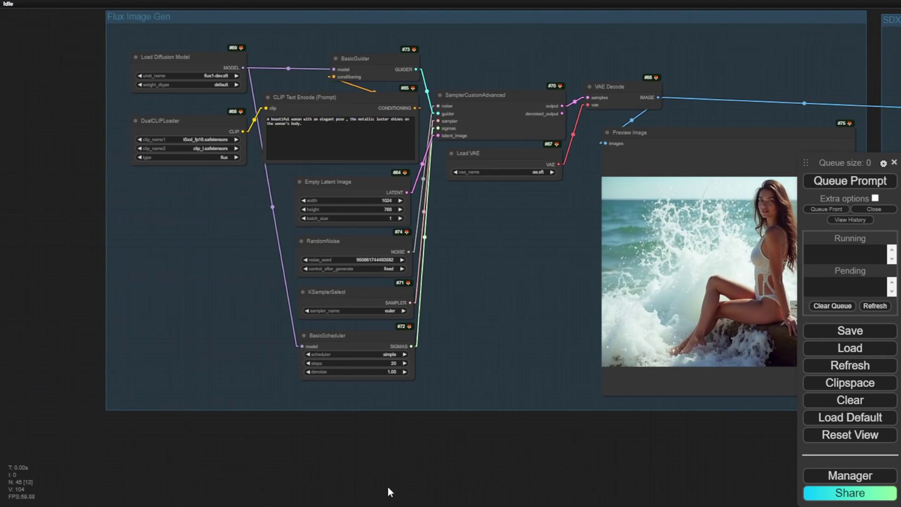
drag(404, 457, 380, 498)
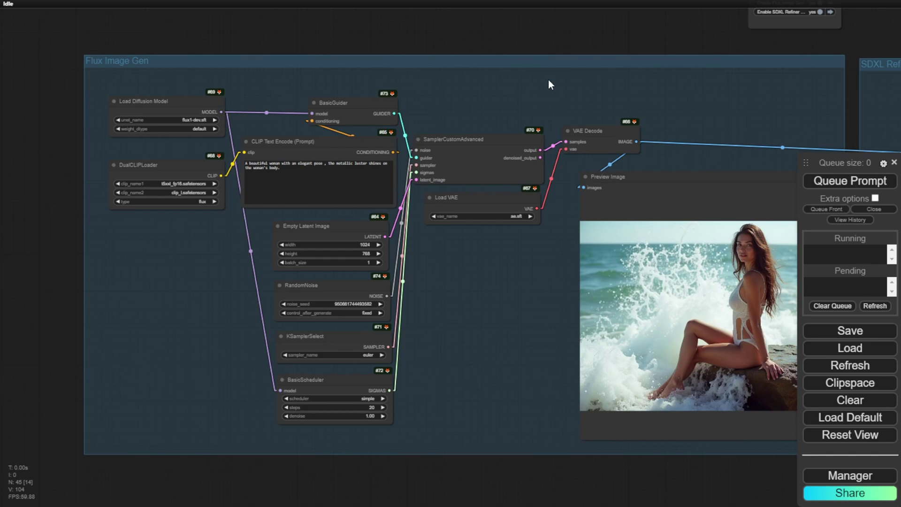
scroll(96, 63, up, 3)
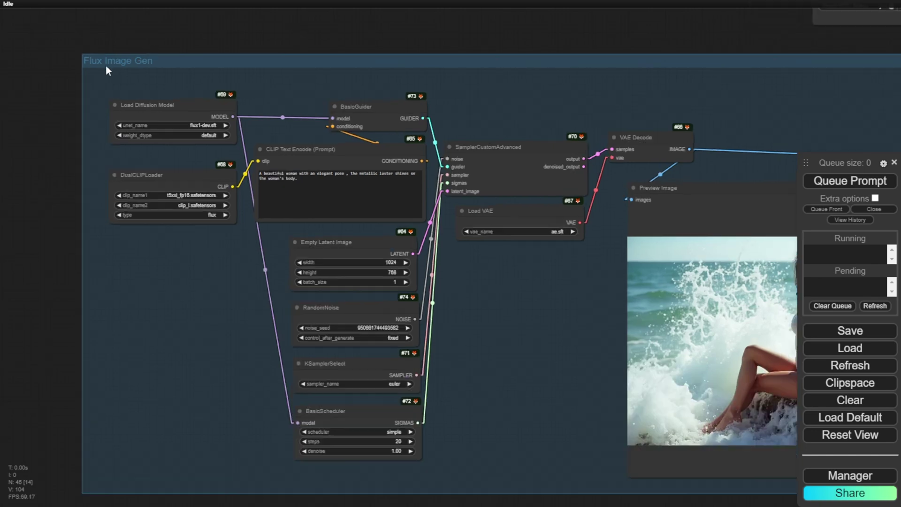
scroll(366, 169, down, 3)
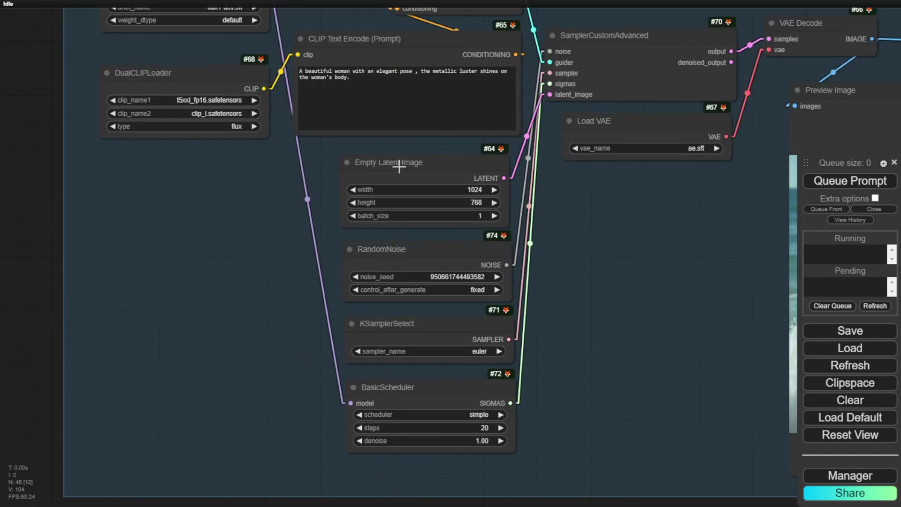
drag(401, 167, 386, 168)
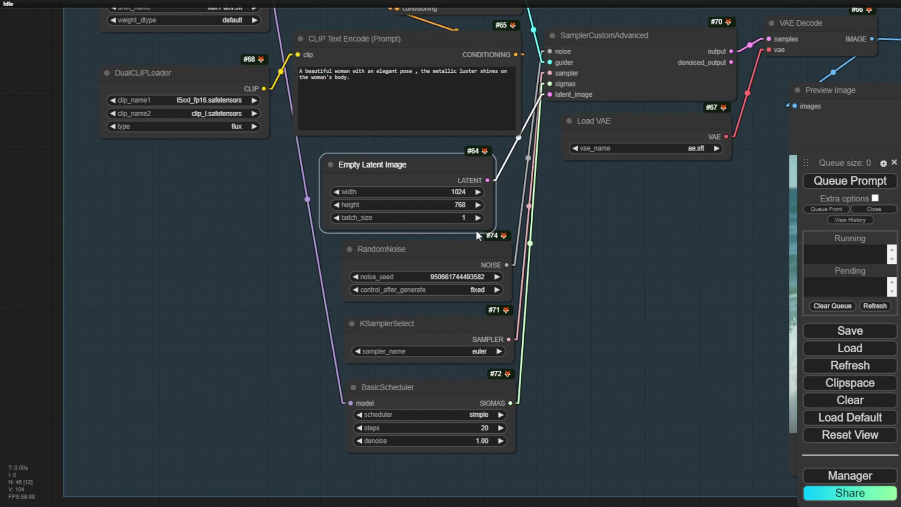
scroll(533, 234, down, 3)
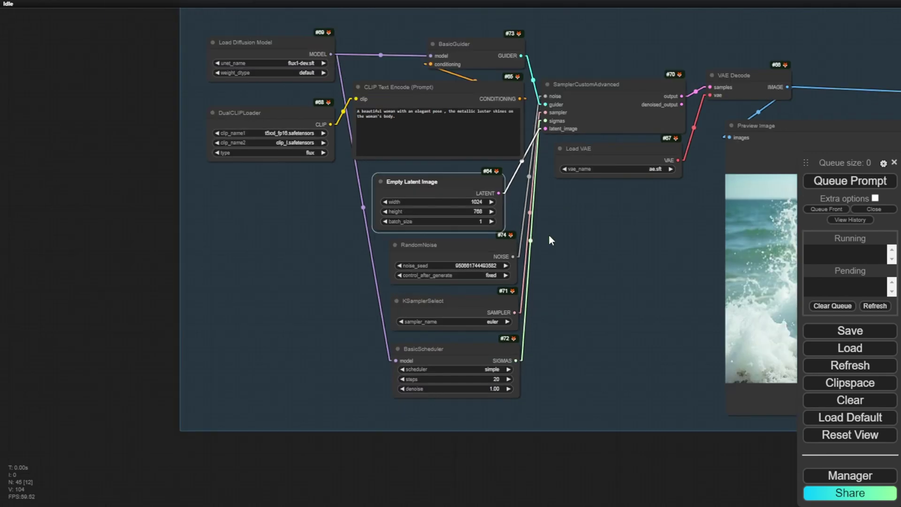
drag(471, 183, 470, 180)
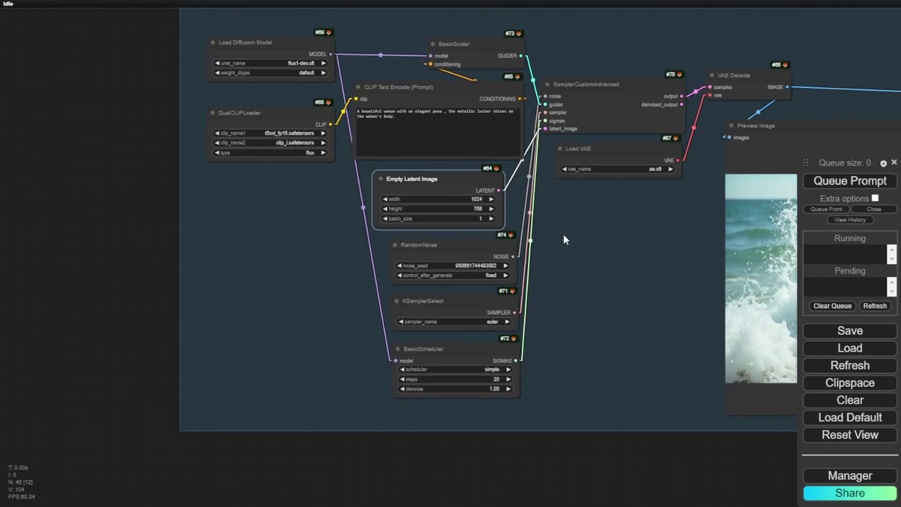
Examine the SDXL Refiner With Tile Upscaler group, from its checkpoint, ControlNet and Tiled Diffusion nodes to the NNLatentUpscale and final KSampler settings.
scroll(515, 247, down, 3)
scroll(664, 41, up, 3)
scroll(613, 293, up, 2)
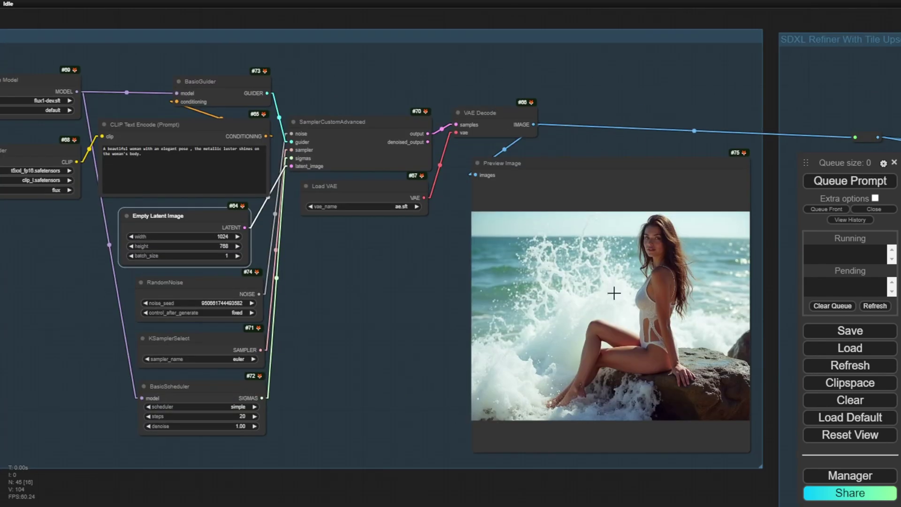
drag(422, 336, 5, 276)
scroll(441, 337, down, 2)
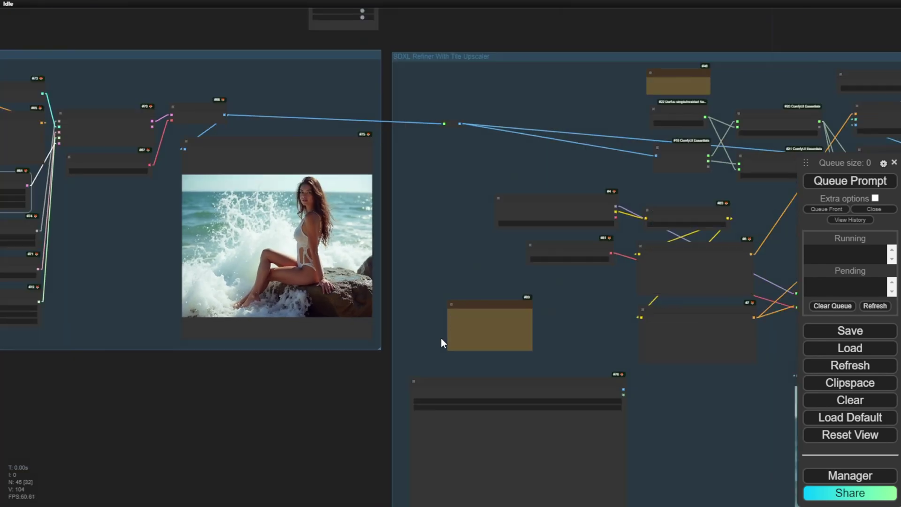
drag(591, 302, 266, 327)
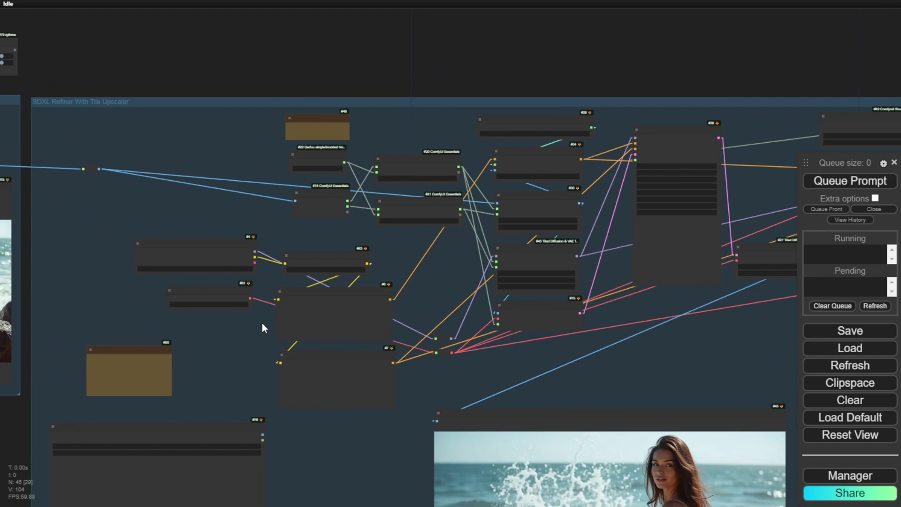
scroll(310, 218, up, 4)
scroll(310, 218, up, 3)
scroll(246, 246, down, 1)
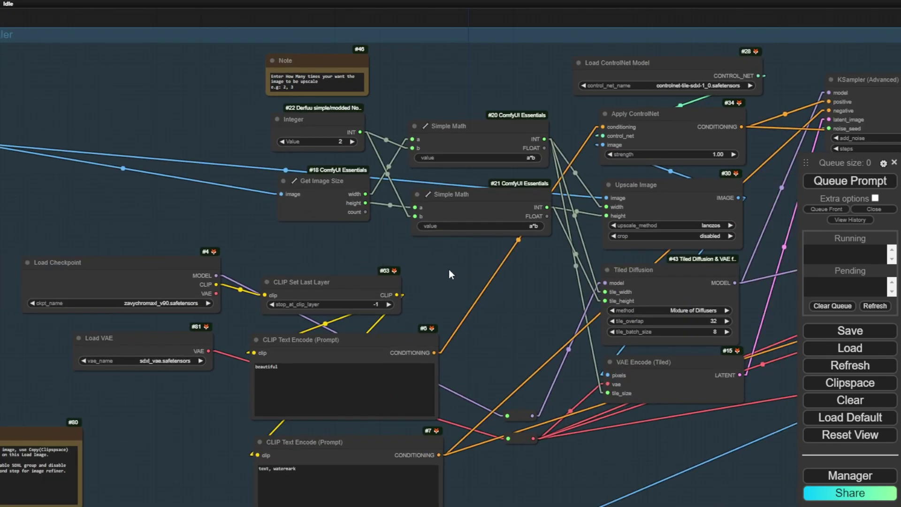
drag(533, 286, 488, 262)
scroll(488, 261, up, 2)
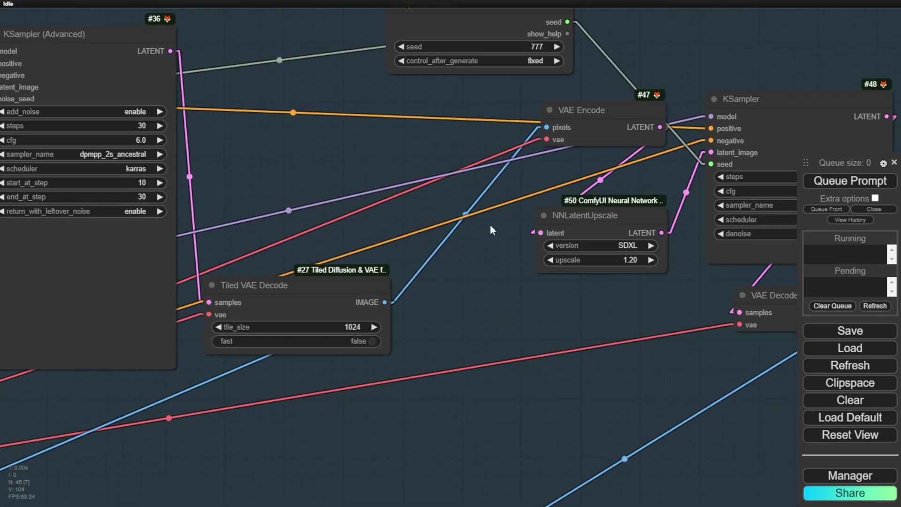
drag(534, 301, 366, 317)
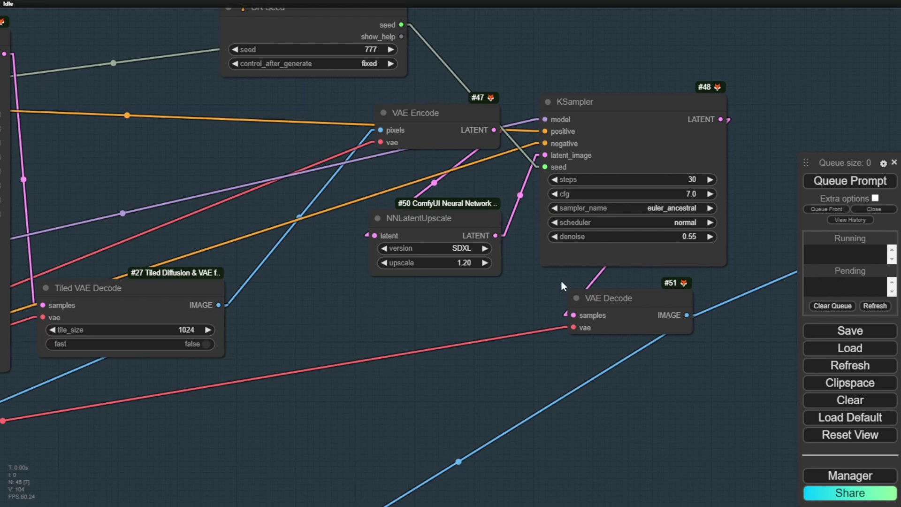
scroll(561, 282, down, 2)
scroll(570, 288, down, 2)
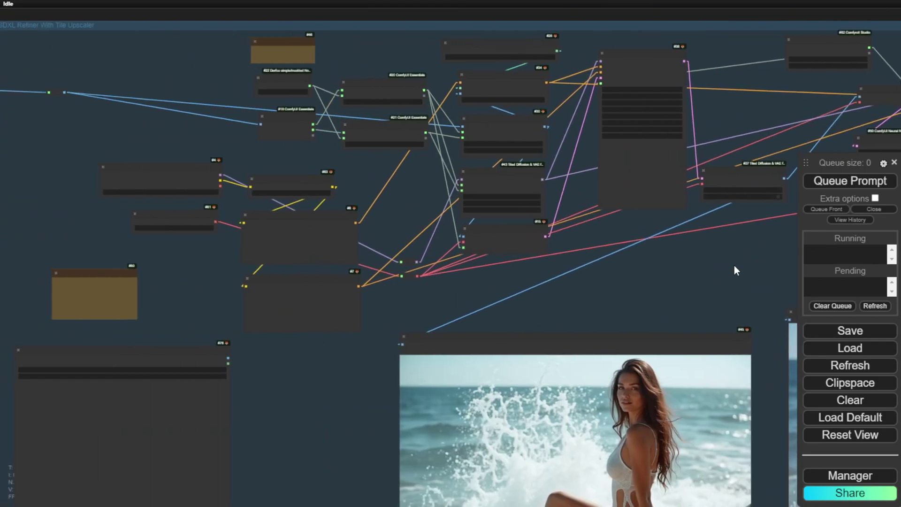
Replace the Flux prompt with one beginning "a light bulb with a flower inside sitting on the ground, lights with bloom" and queue the generation.
scroll(120, 256, down, 3)
drag(119, 255, 546, 285)
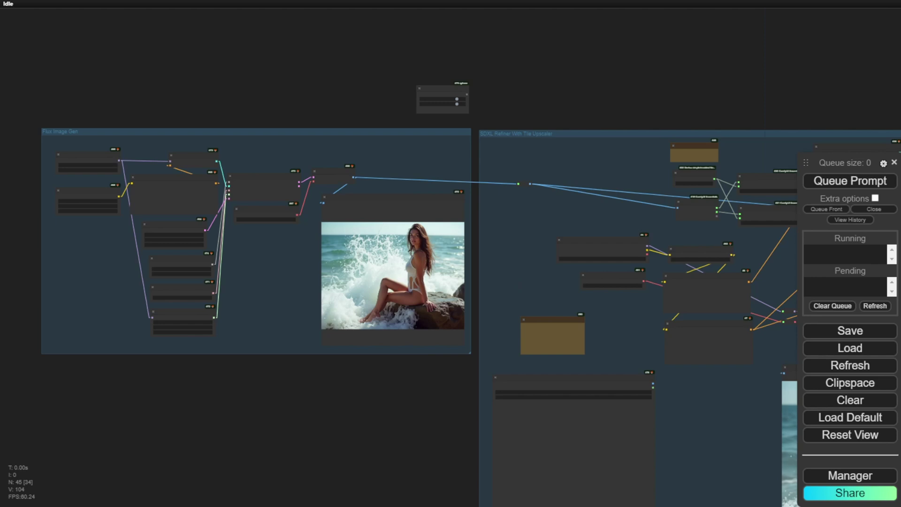
scroll(78, 155, up, 10)
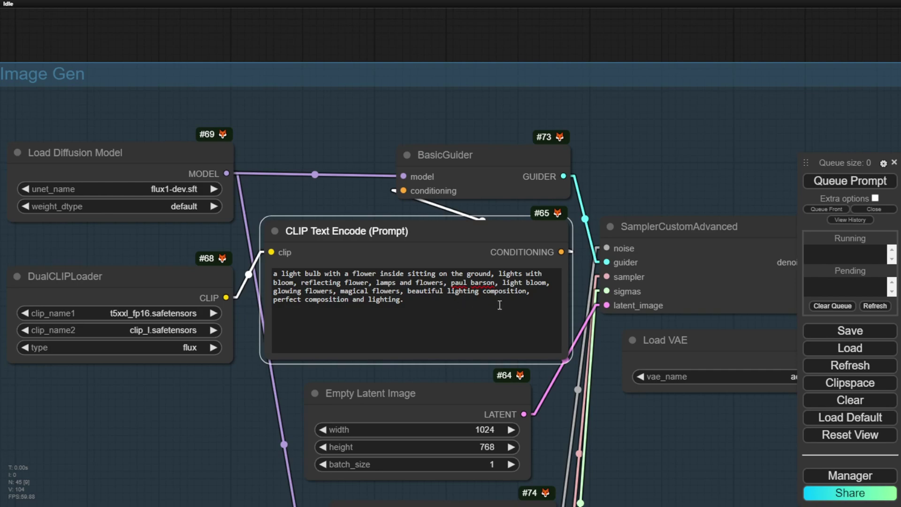
key(ctrl+Return)
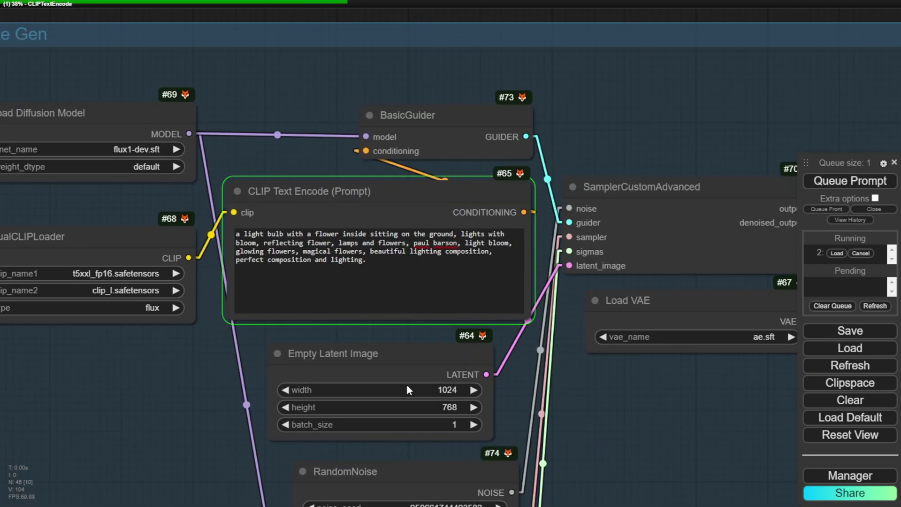
Inspect the generated light bulb image in the Flux group's Preview Image node, checking the flower and glass details up close.
scroll(488, 378, down, 2)
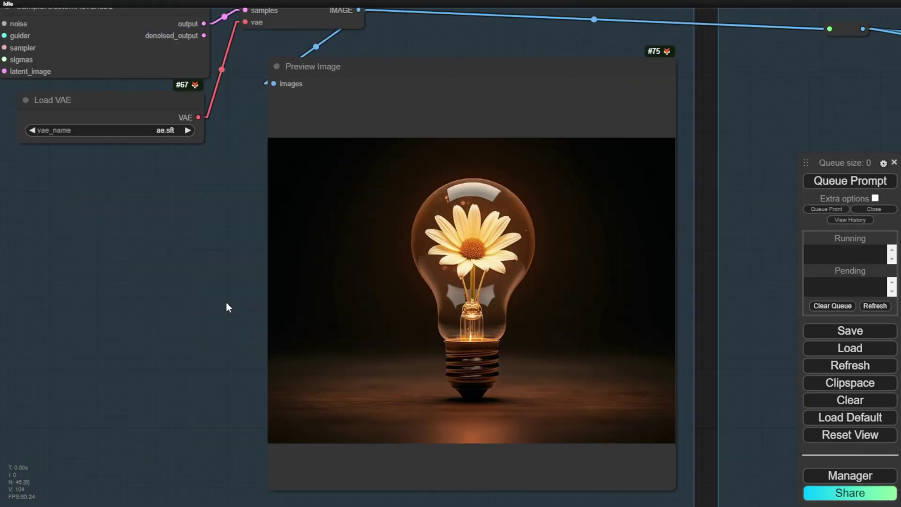
scroll(228, 308, left, 1)
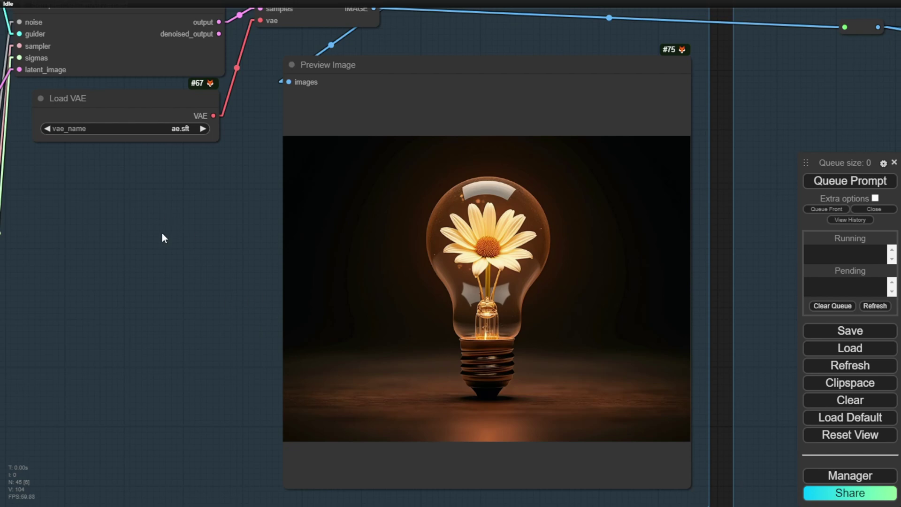
scroll(404, 300, down, 3)
scroll(261, 261, up, 3)
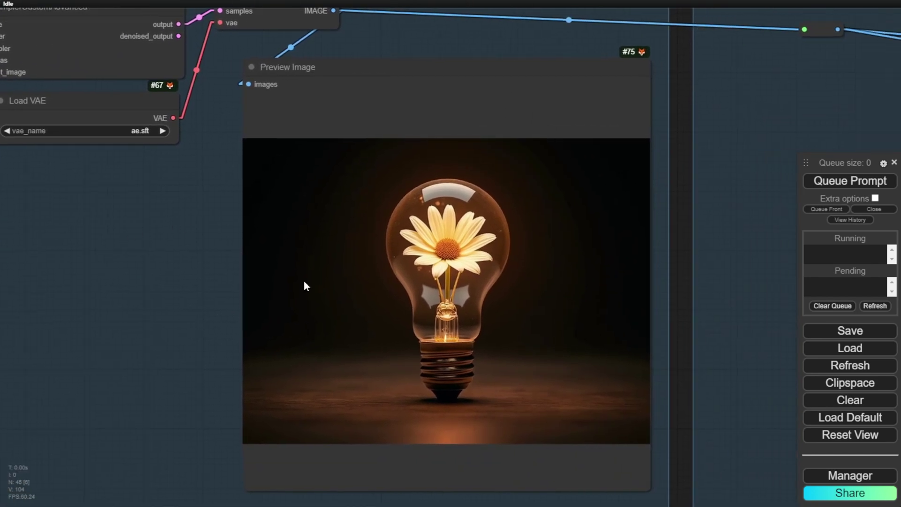
scroll(465, 274, up, 3)
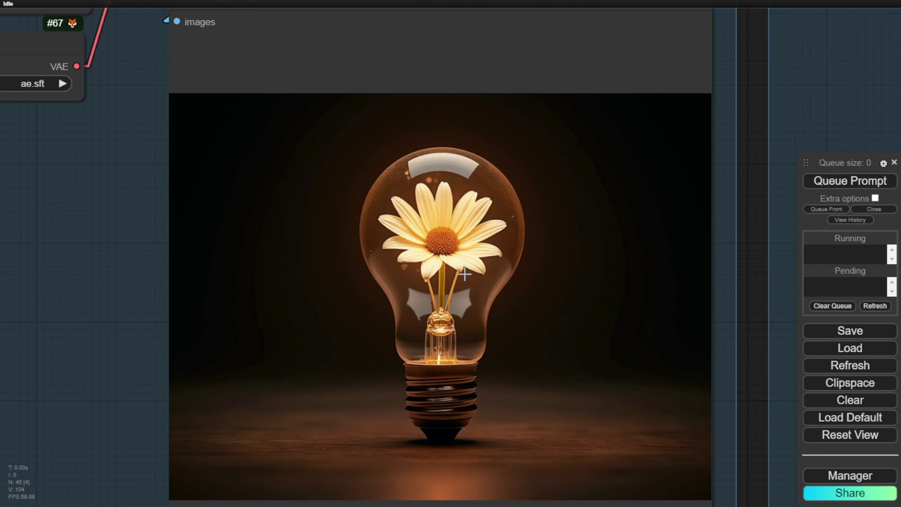
scroll(420, 256, up, 4)
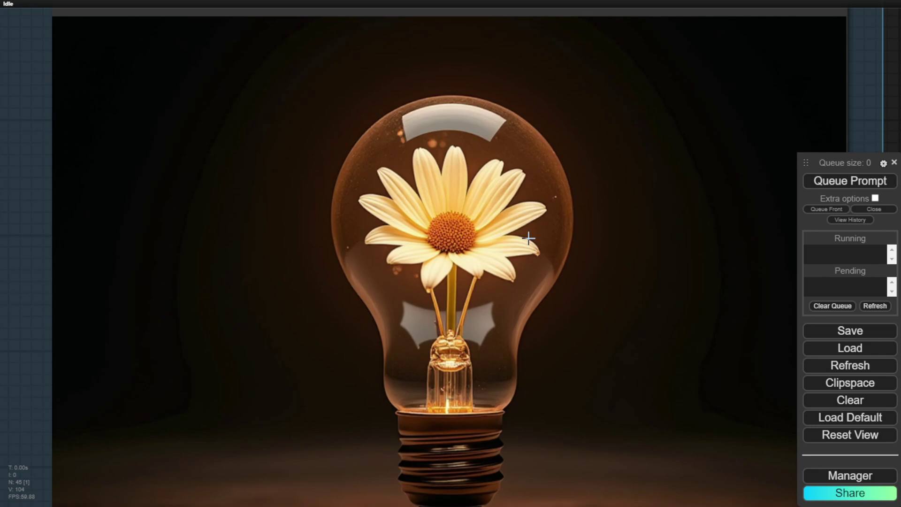
scroll(457, 262, up, 3)
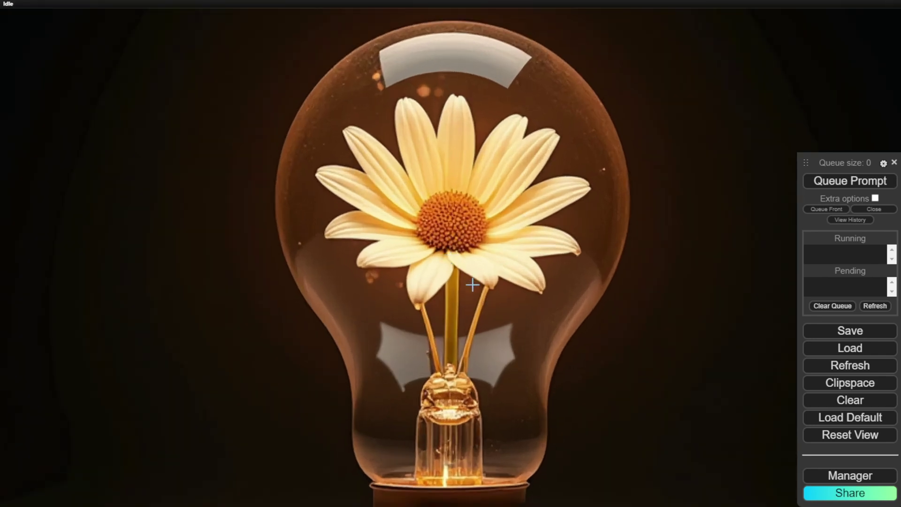
Move the SDXL refiner group's first two Preview Image nodes up and slightly left so their top edges line up.
scroll(471, 287, down, 2)
scroll(477, 385, down, 2)
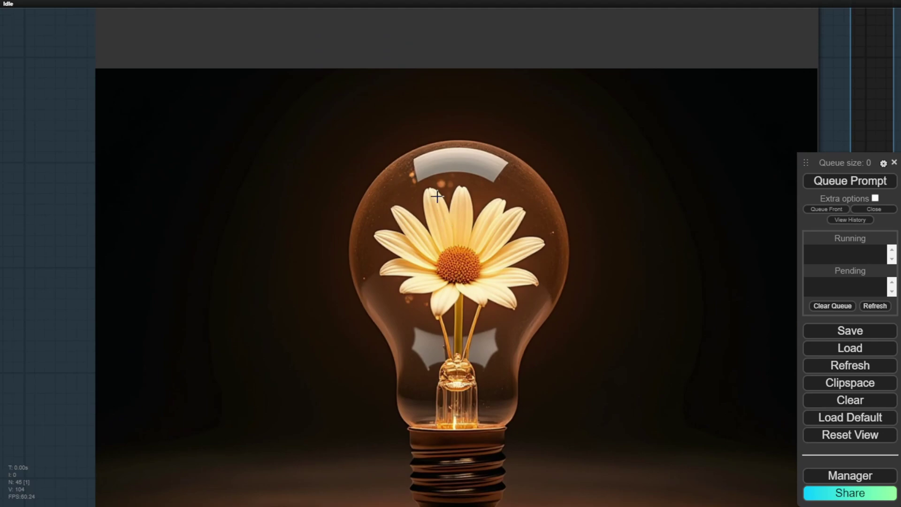
scroll(391, 209, down, 3)
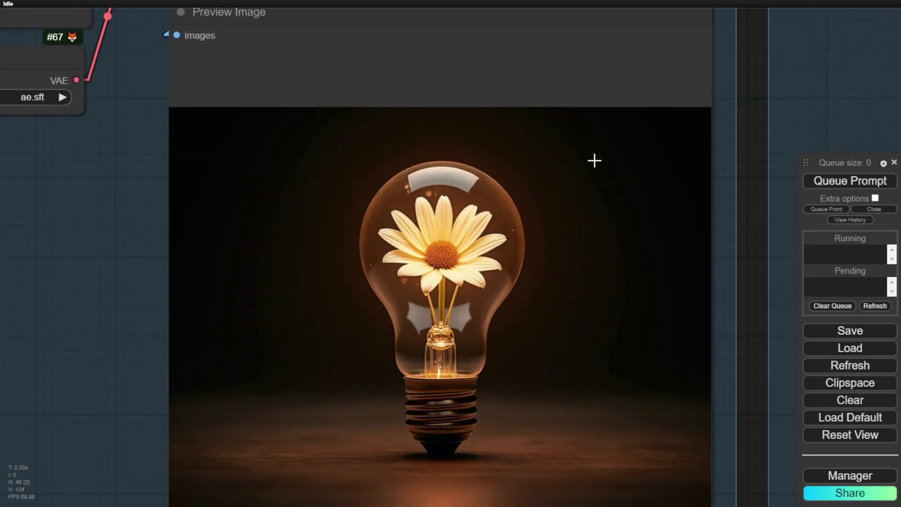
scroll(583, 165, down, 3)
scroll(464, 316, up, 3)
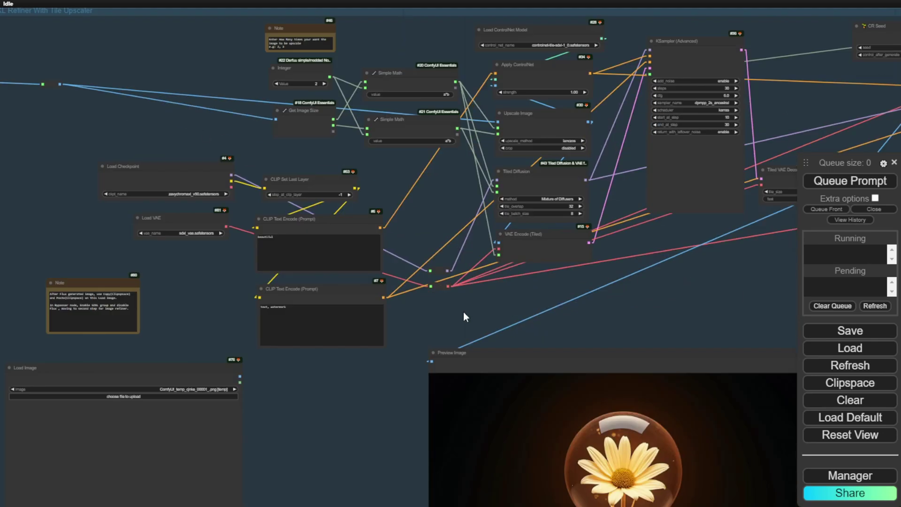
scroll(448, 258, down, 1)
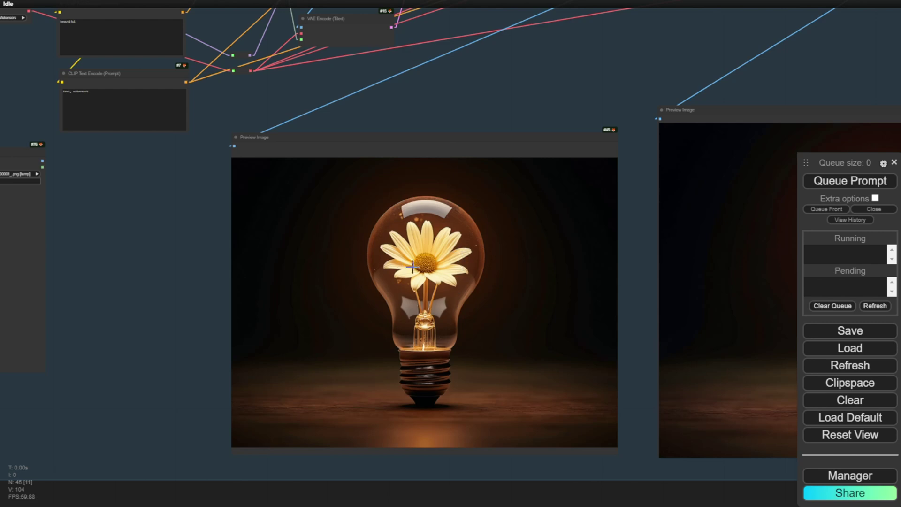
scroll(492, 303, up, 2)
scroll(491, 304, up, 1)
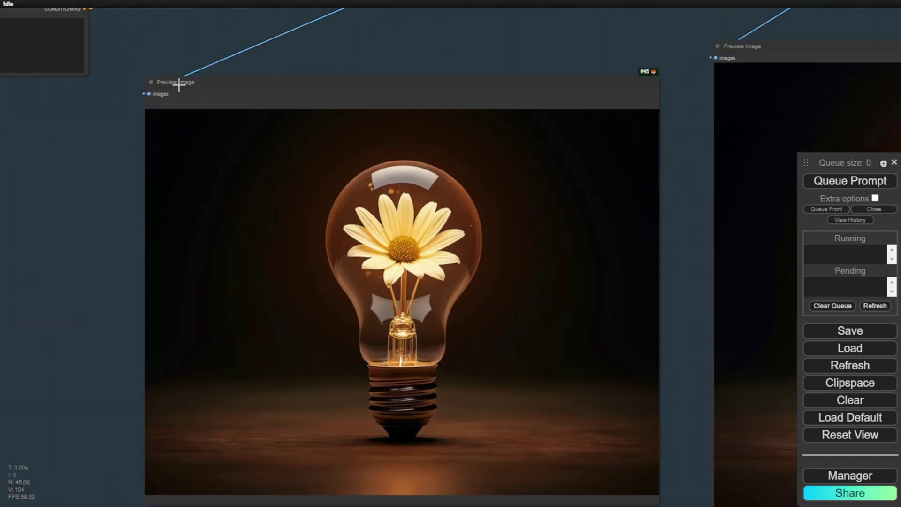
drag(179, 85, 152, 29)
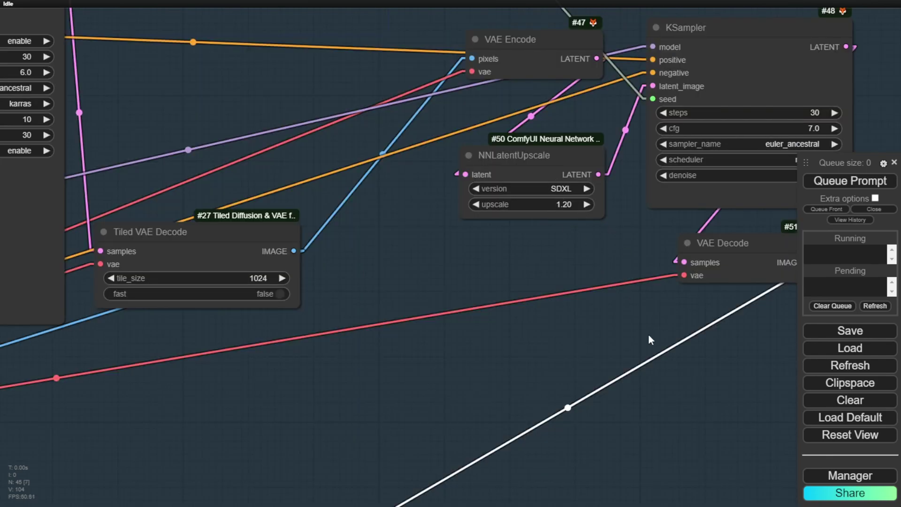
Examine the second pass from Tiled VAE Decode through NNLatentUpscale, KSampler and VAE Decode, comparing the two refined light bulb previews side by side.
drag(713, 380, 545, 273)
scroll(564, 118, down, 5)
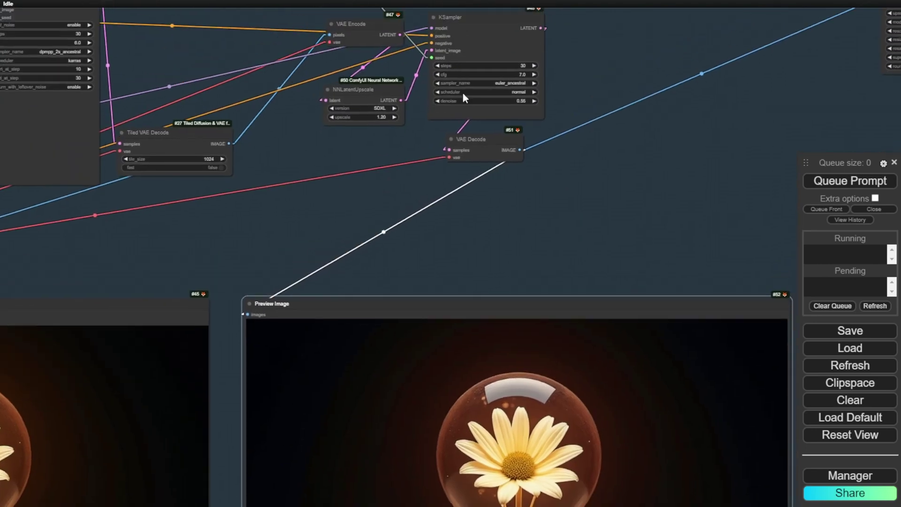
scroll(463, 98, up, 7)
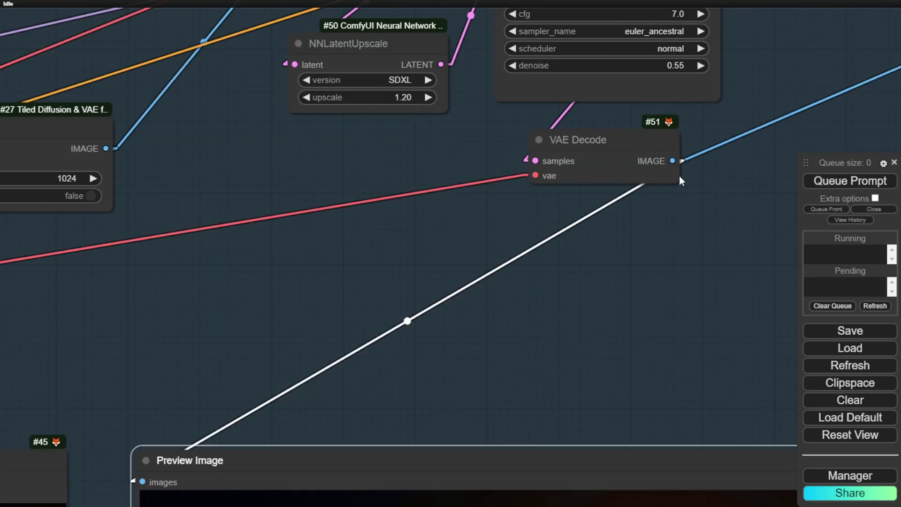
drag(643, 307, 643, 70)
scroll(644, 71, down, 4)
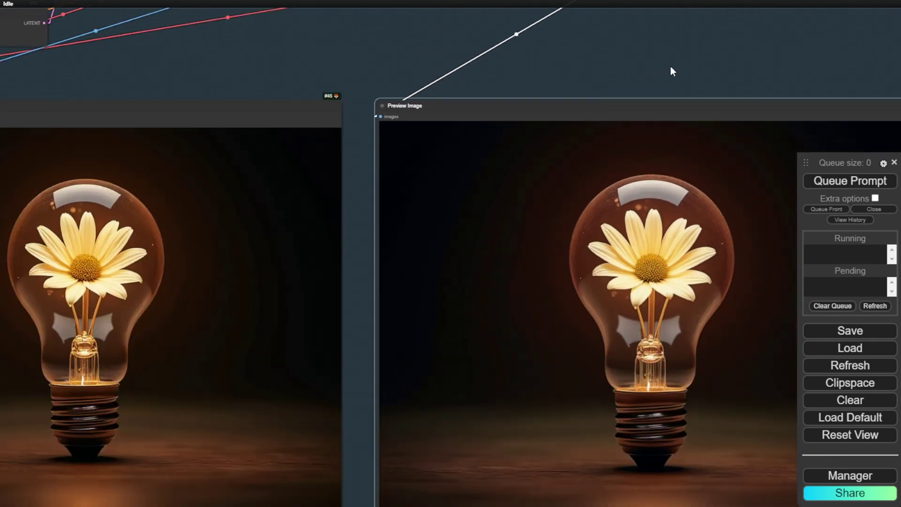
scroll(671, 70, down, 1)
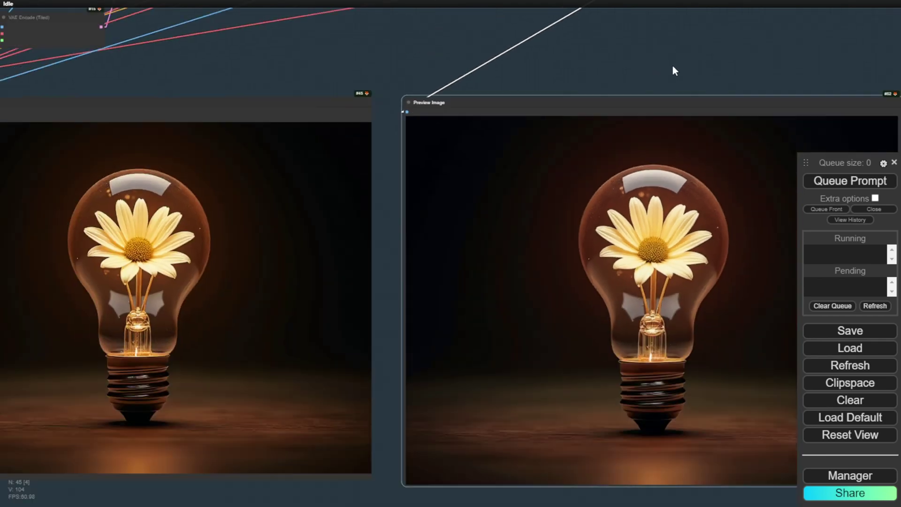
drag(679, 66, 692, 14)
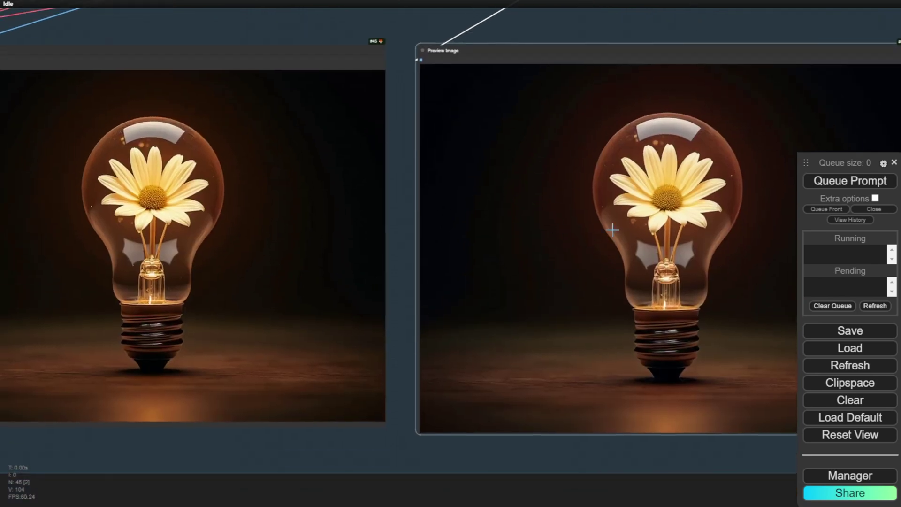
scroll(612, 229, down, 3)
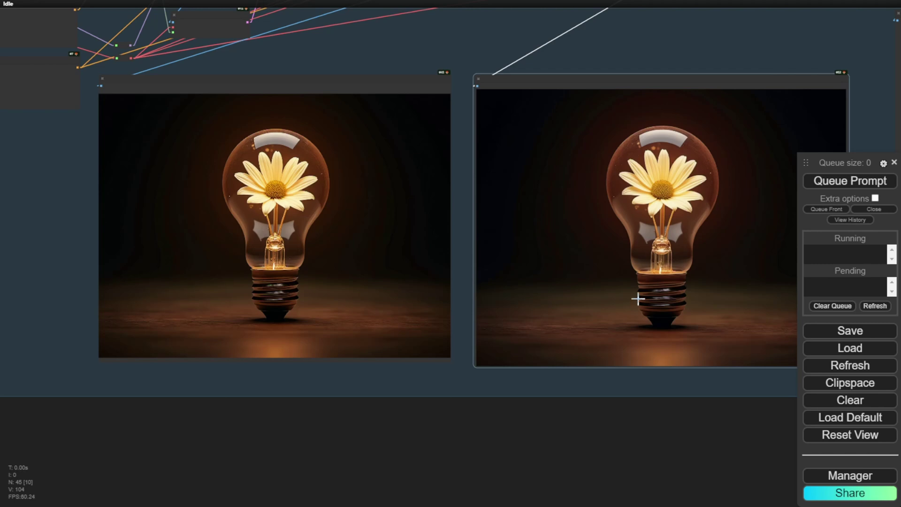
Check the CR Upscale Image settings and the final Preview Image and Save Image Extended nodes connected to it.
scroll(470, 99, up, 2)
scroll(416, 95, up, 2)
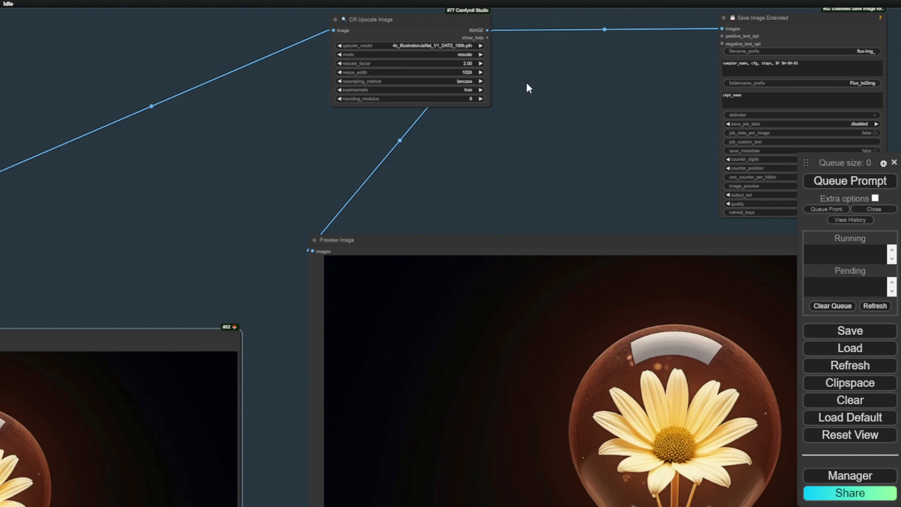
drag(527, 83, 523, 109)
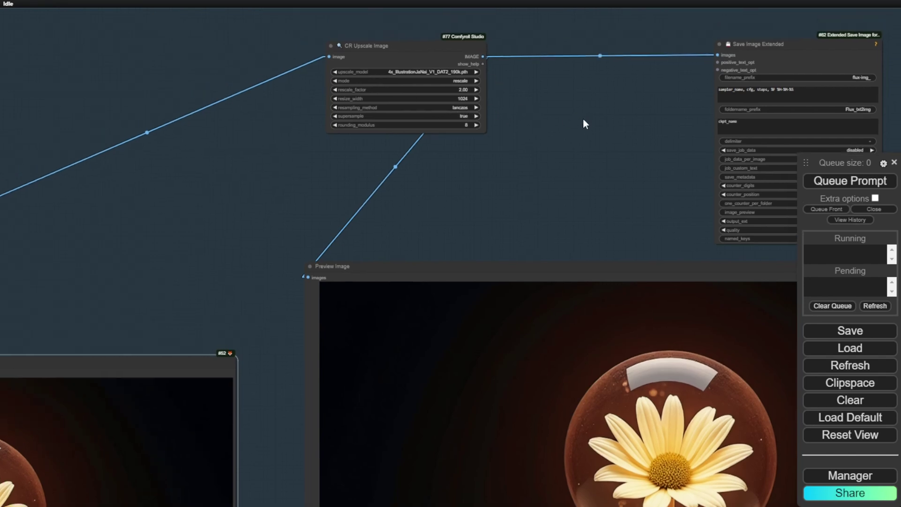
drag(584, 123, 358, 100)
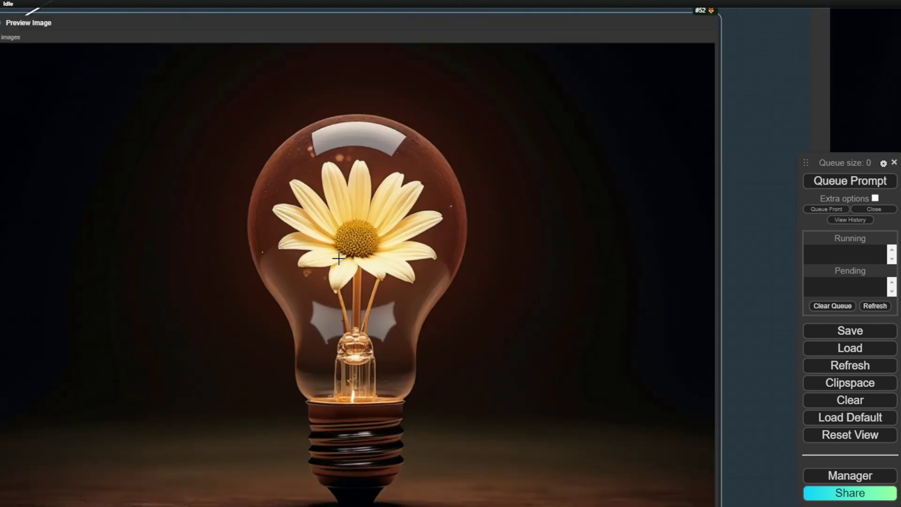
Inspect the second-pass light bulb preview up close, checking the petals, flower center and glass.
scroll(340, 258, up, 10)
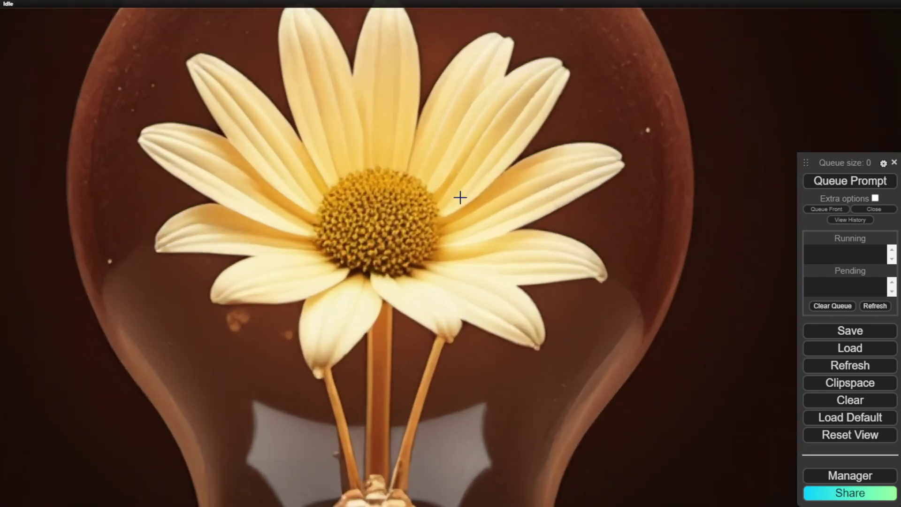
scroll(450, 130, down, 2)
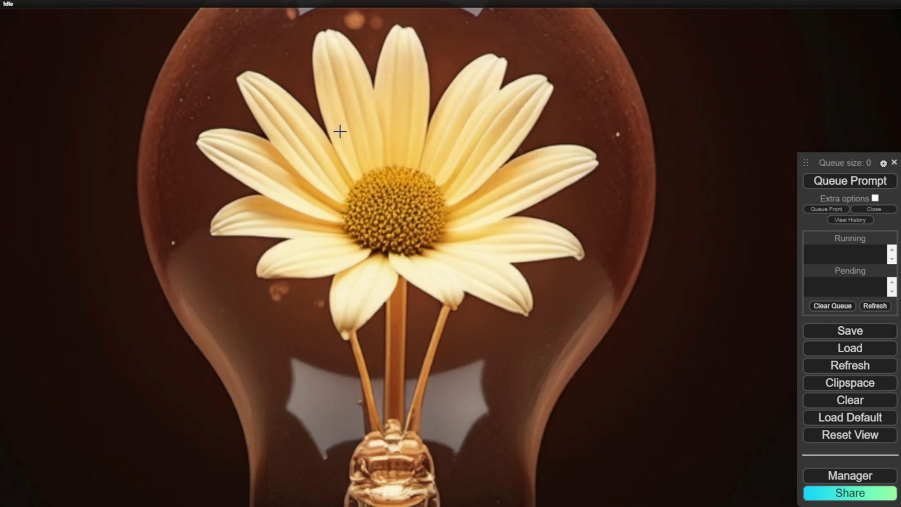
scroll(499, 252, down, 8)
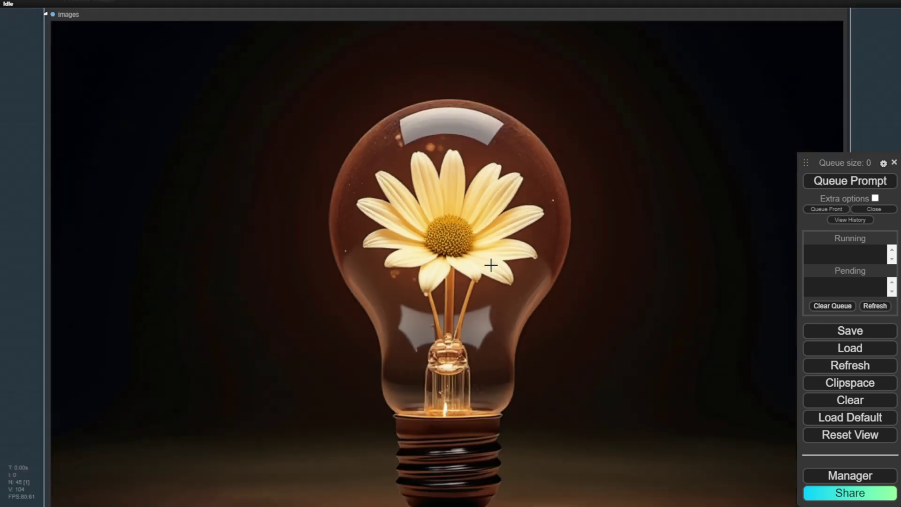
scroll(486, 265, down, 3)
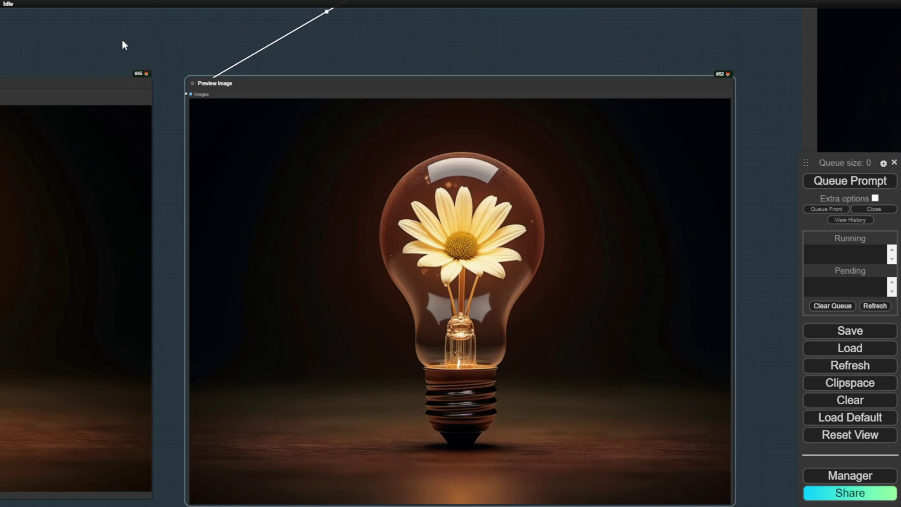
Review the Flux Image Gen group from the model and CLIP loaders through the prompt, latent, noise and sampler nodes to the preview.
drag(124, 45, 310, 255)
scroll(300, 206, up, 2)
scroll(282, 199, up, 5)
click(281, 103)
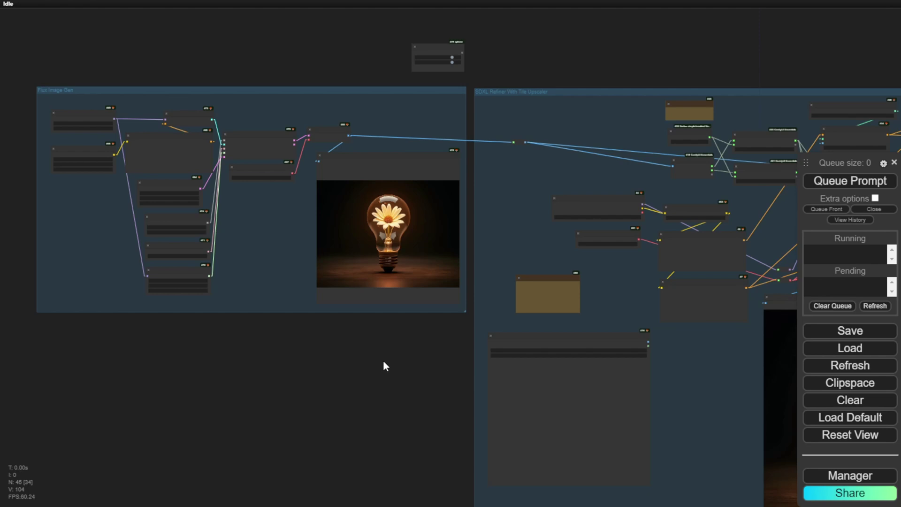
scroll(147, 167, up, 2)
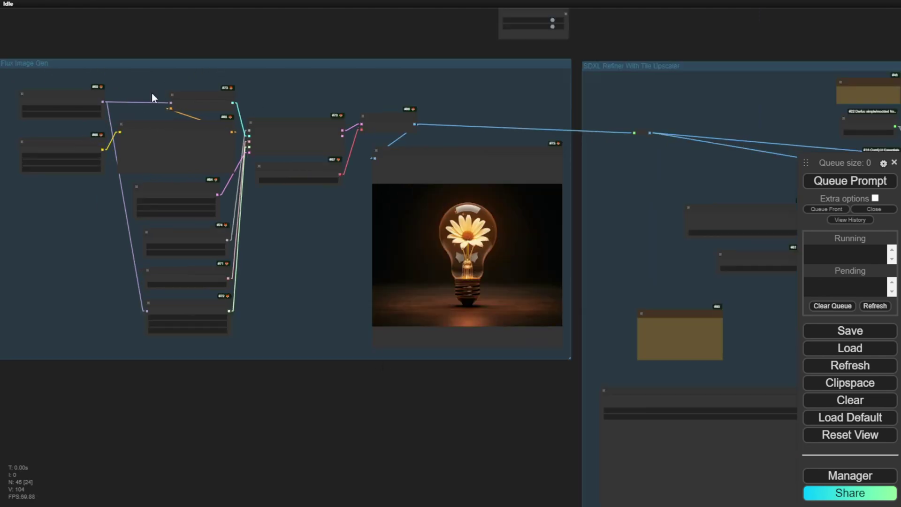
scroll(153, 94, up, 2)
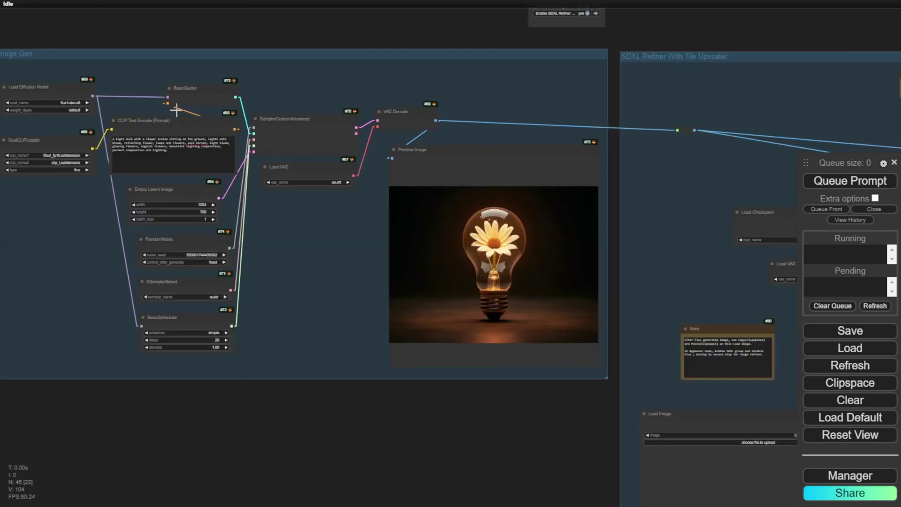
scroll(286, 180, up, 2)
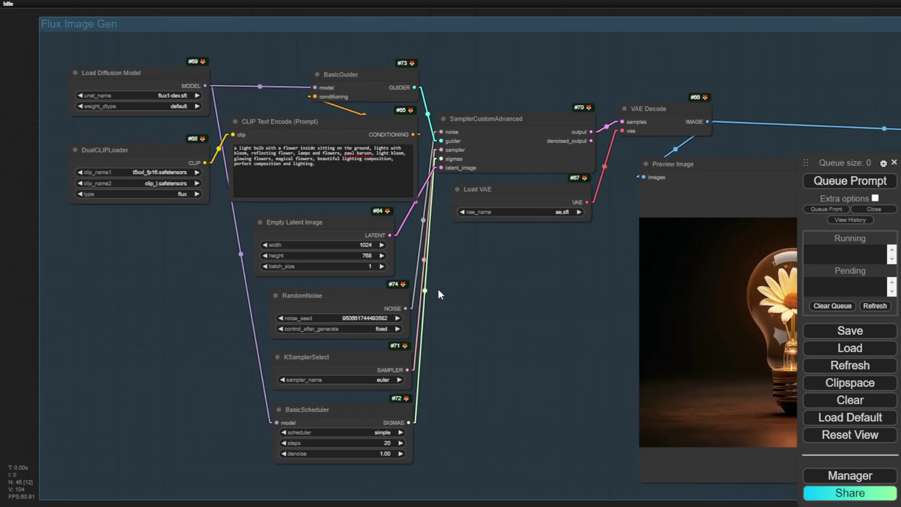
scroll(346, 255, up, 4)
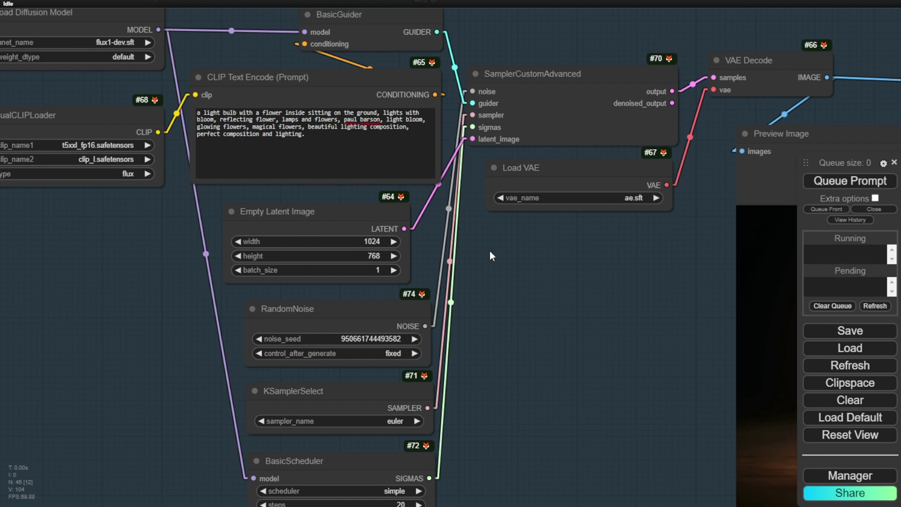
scroll(507, 284, down, 3)
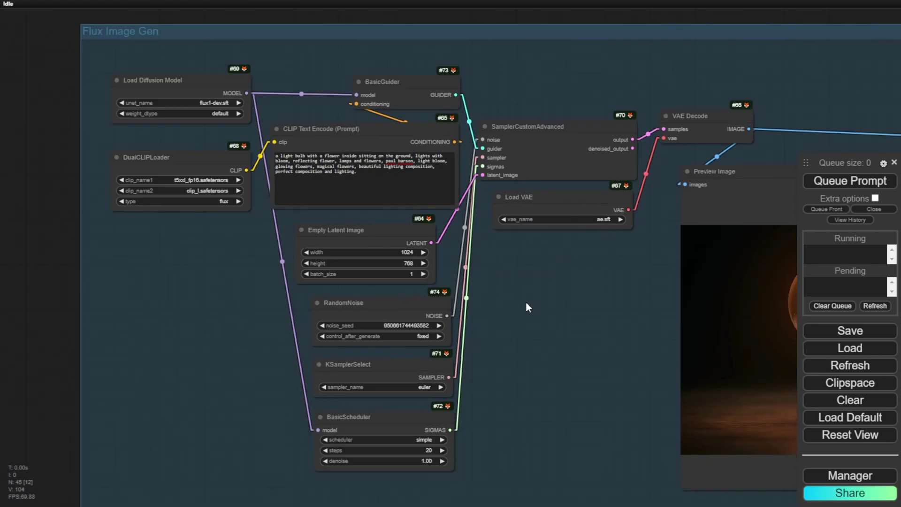
drag(526, 304, 470, 310)
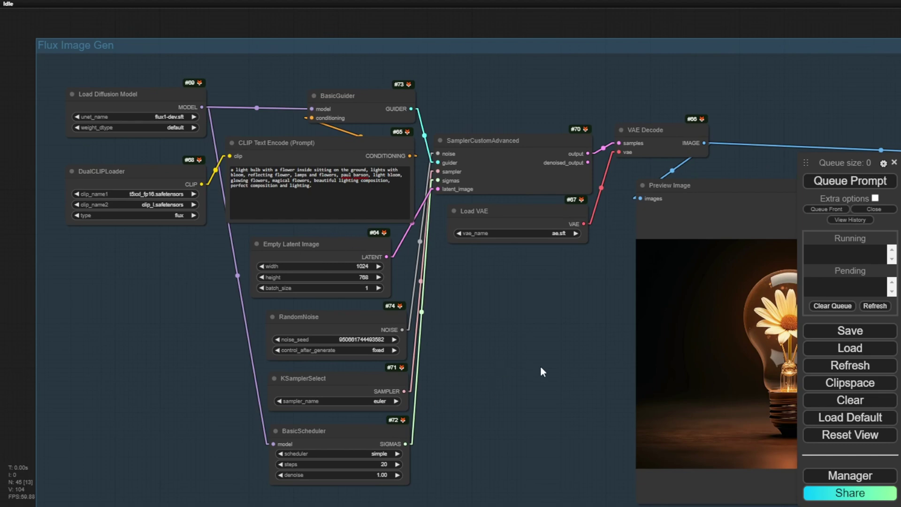
drag(543, 370, 297, 316)
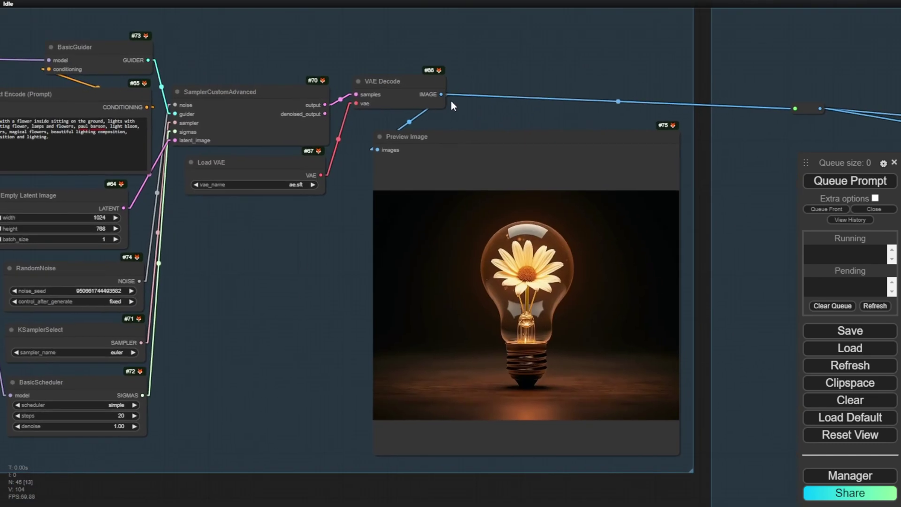
Trace the Flux VAE Decode image output into the SDXL Refiner With Tile Upscaler group, up to Get Image Size and the loader nodes.
drag(611, 58, 363, 78)
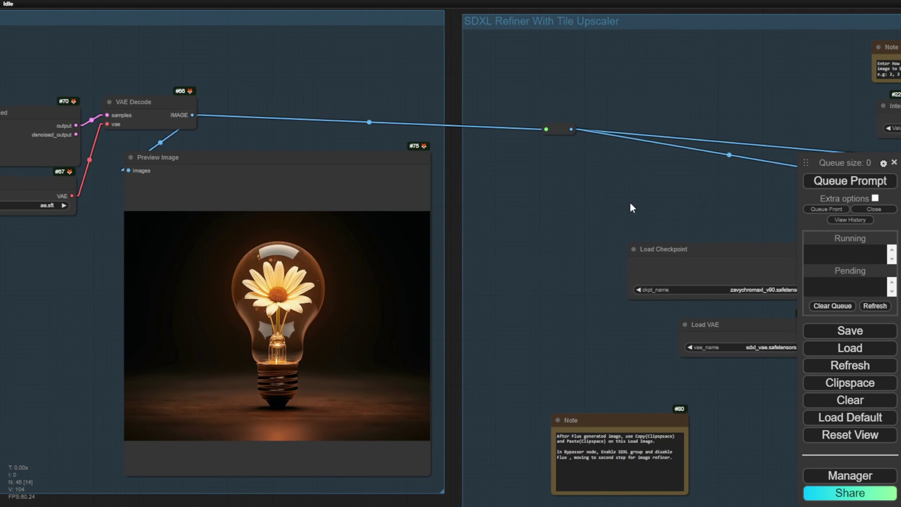
drag(602, 186, 372, 230)
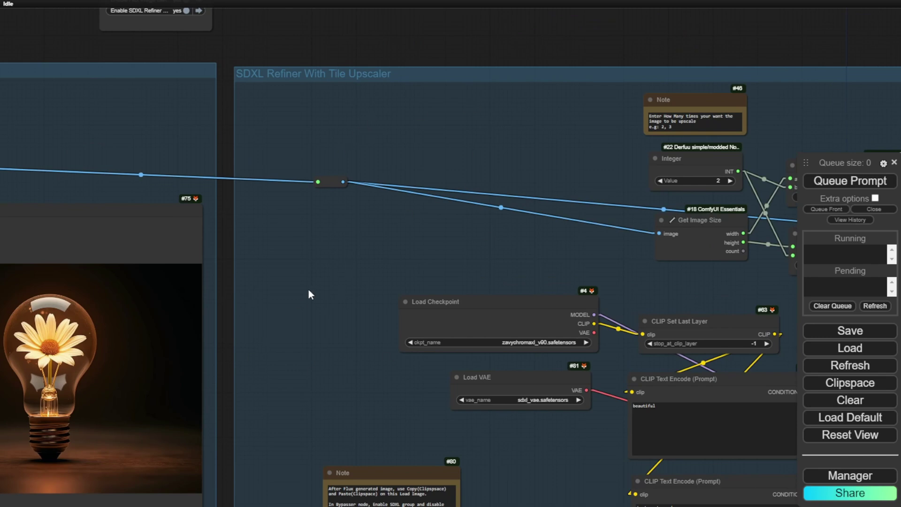
scroll(505, 232, down, 8)
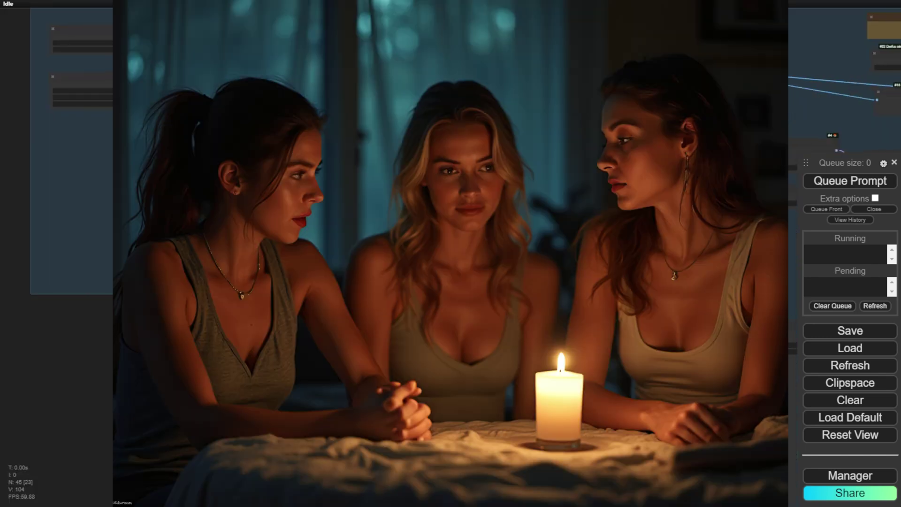
scroll(70, 192, up, 2)
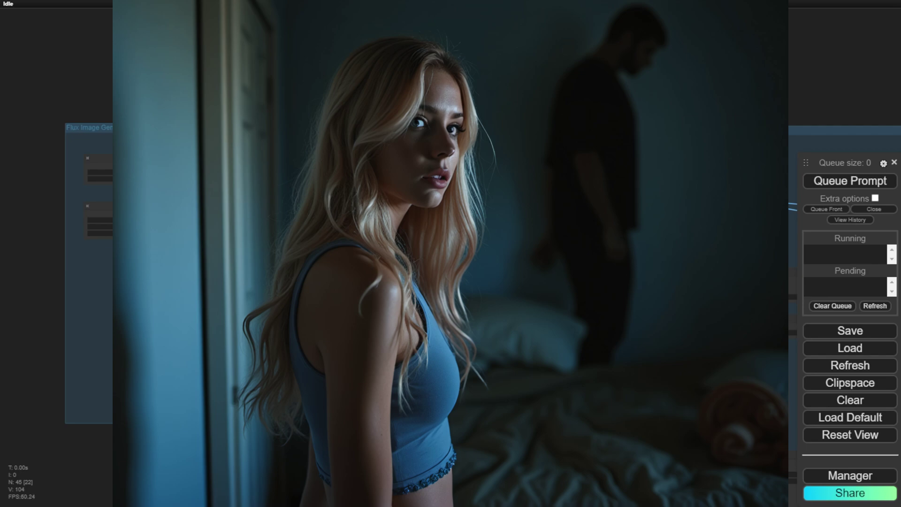